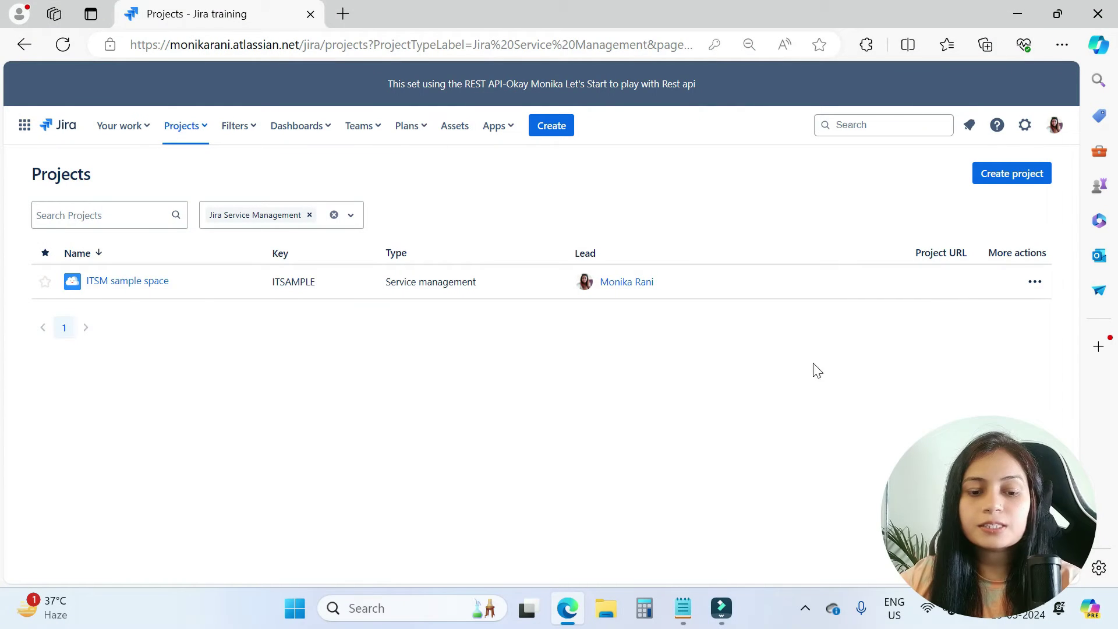
Step: Open the ITSM sample space project and go to its Project settings
left_click(132, 288)
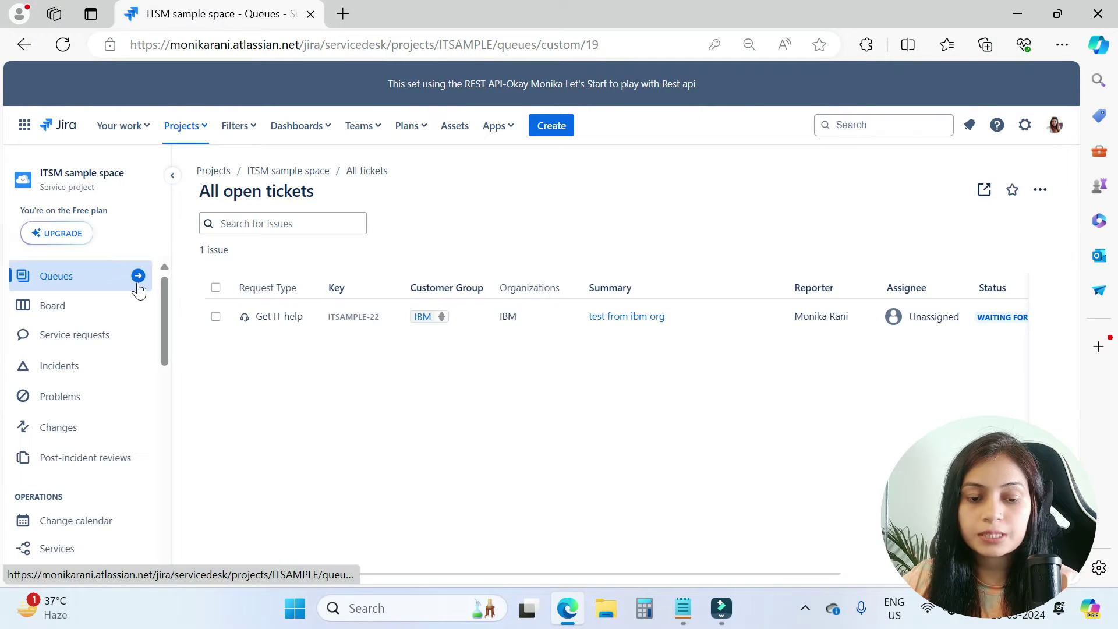
left_click_drag(164, 308, 151, 557)
left_click(87, 508)
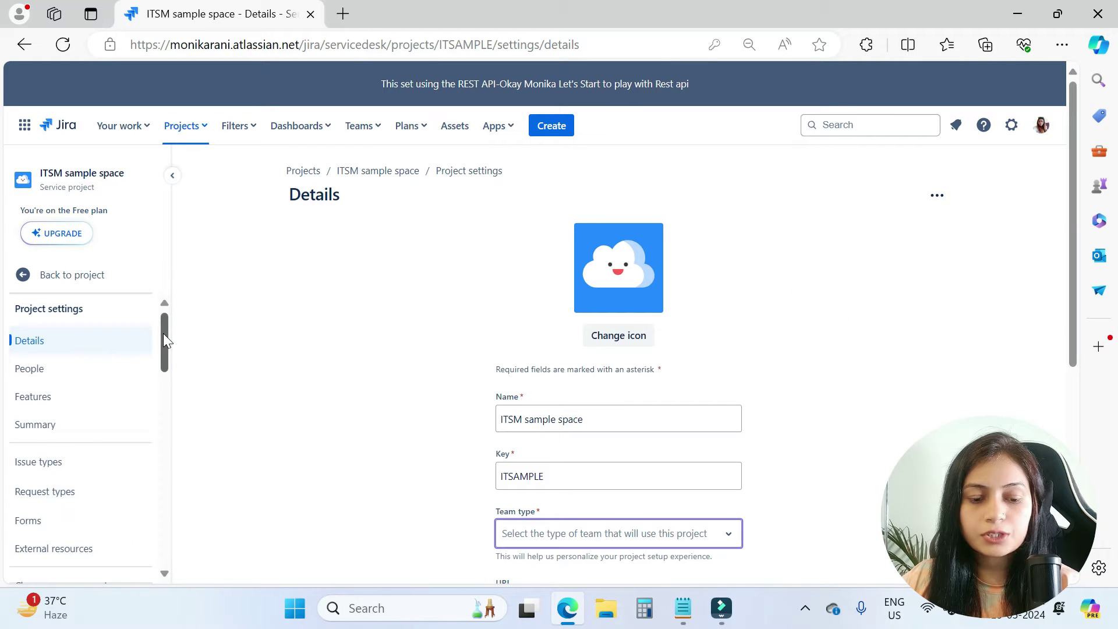
left_click_drag(164, 333, 165, 401)
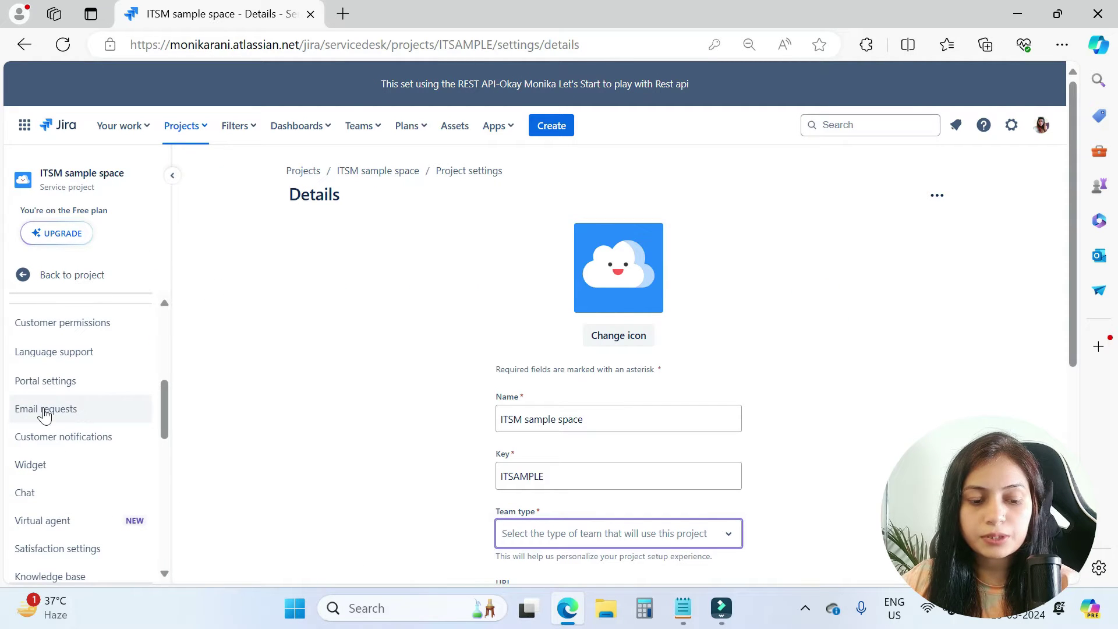
Step: In Email requests, edit the default address, trimming 'test' so itsampletest becomes itsample
left_click(48, 415)
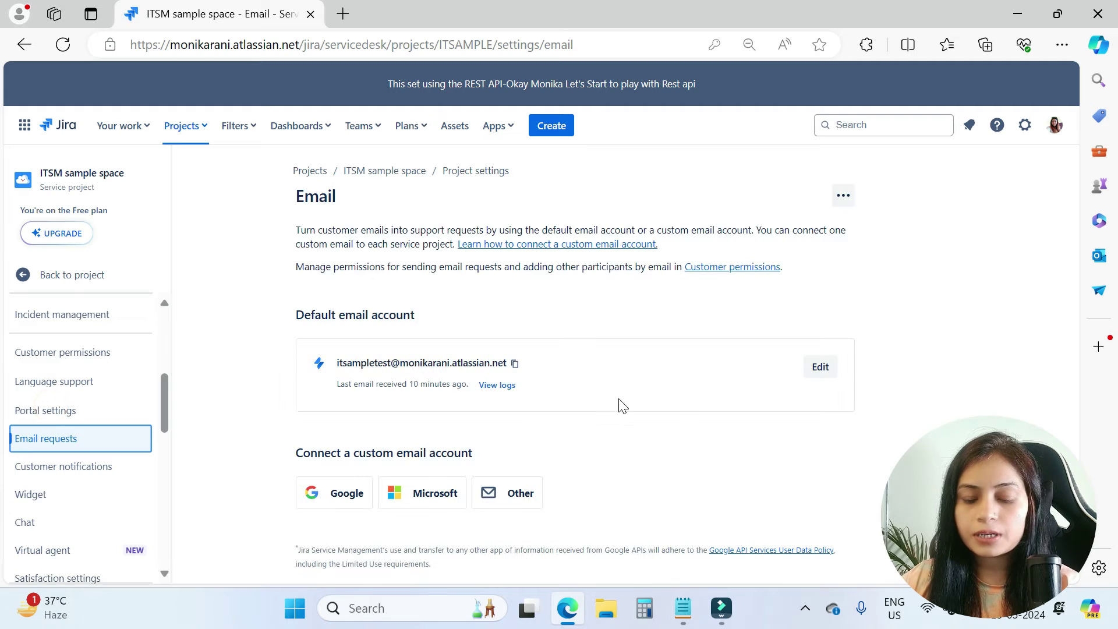
left_click_drag(311, 315, 417, 316)
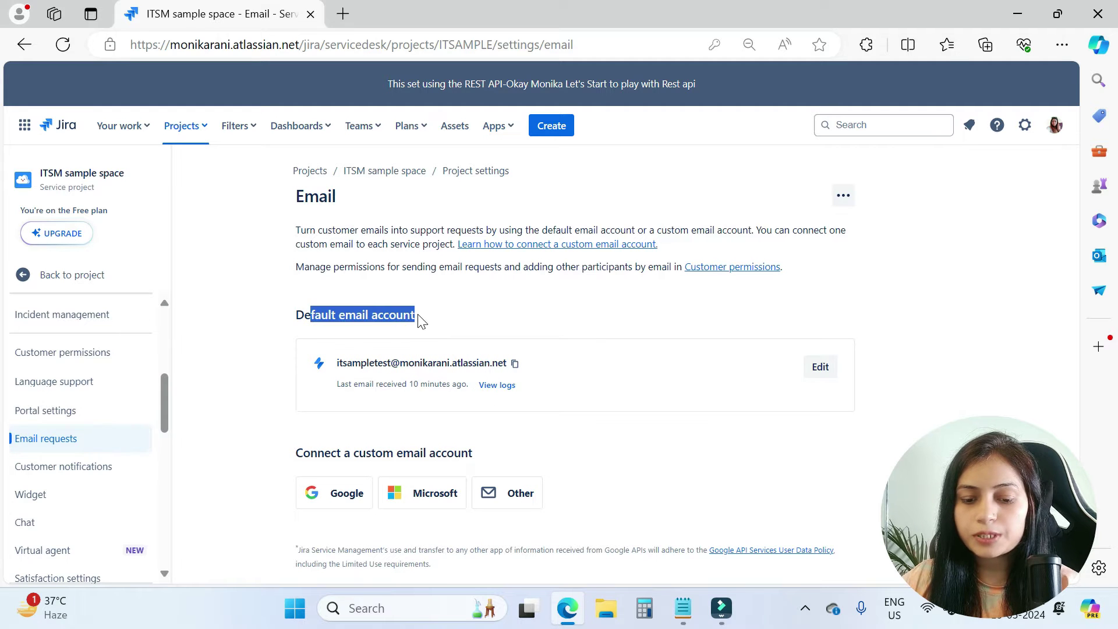
left_click(558, 316)
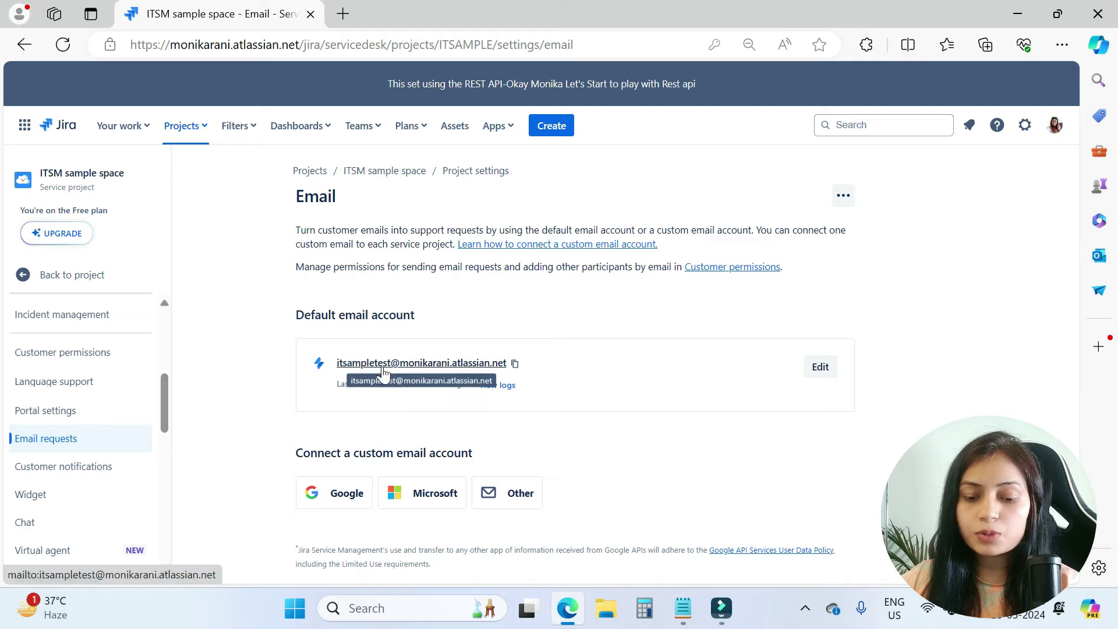
left_click(820, 367)
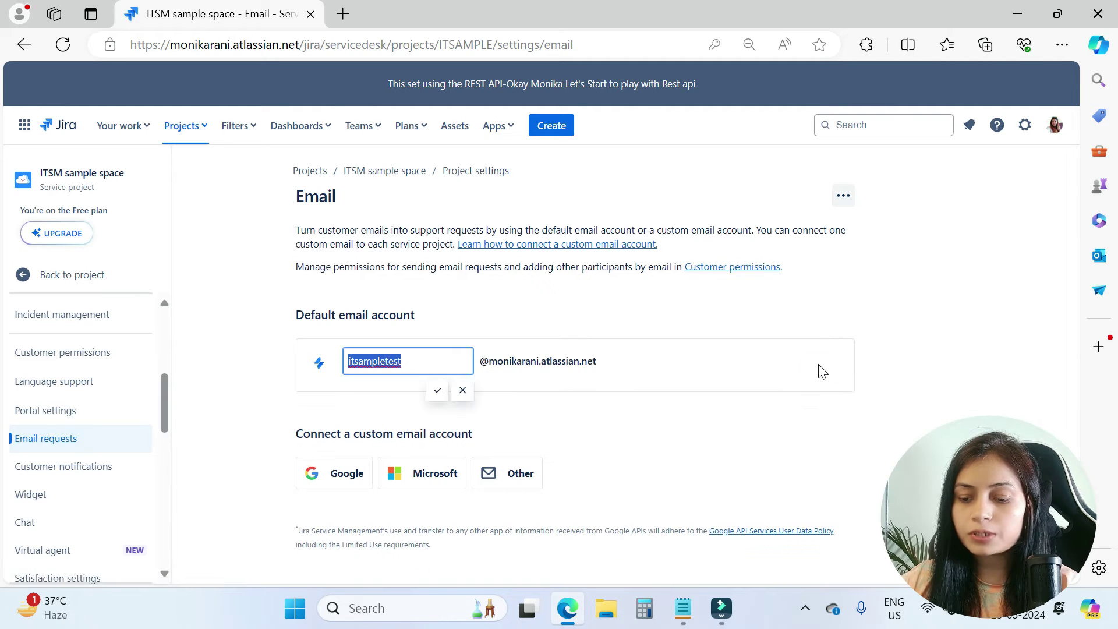
left_click(429, 361)
key("BackSpace")
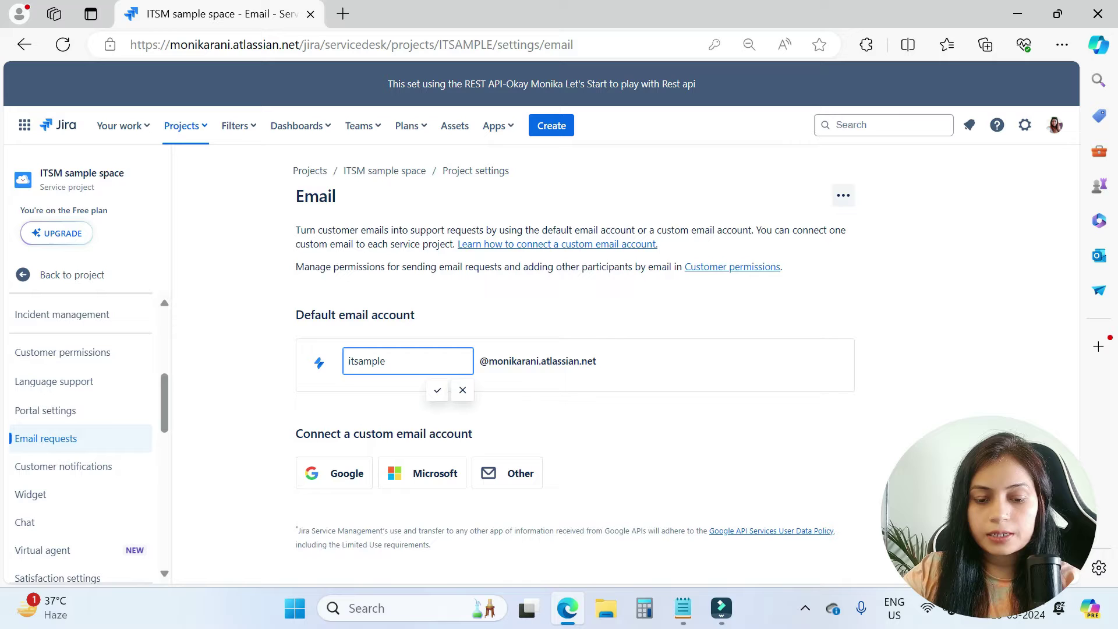
left_click(439, 390)
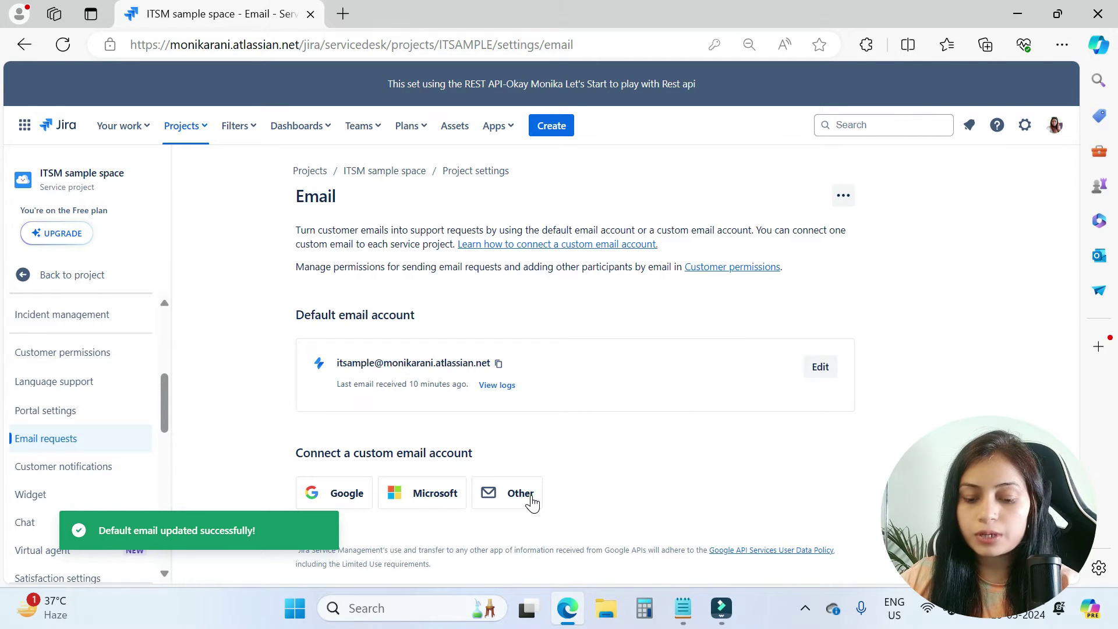
Step: Connect a Google custom email account, granting read, compose and send Gmail access
left_click(349, 498)
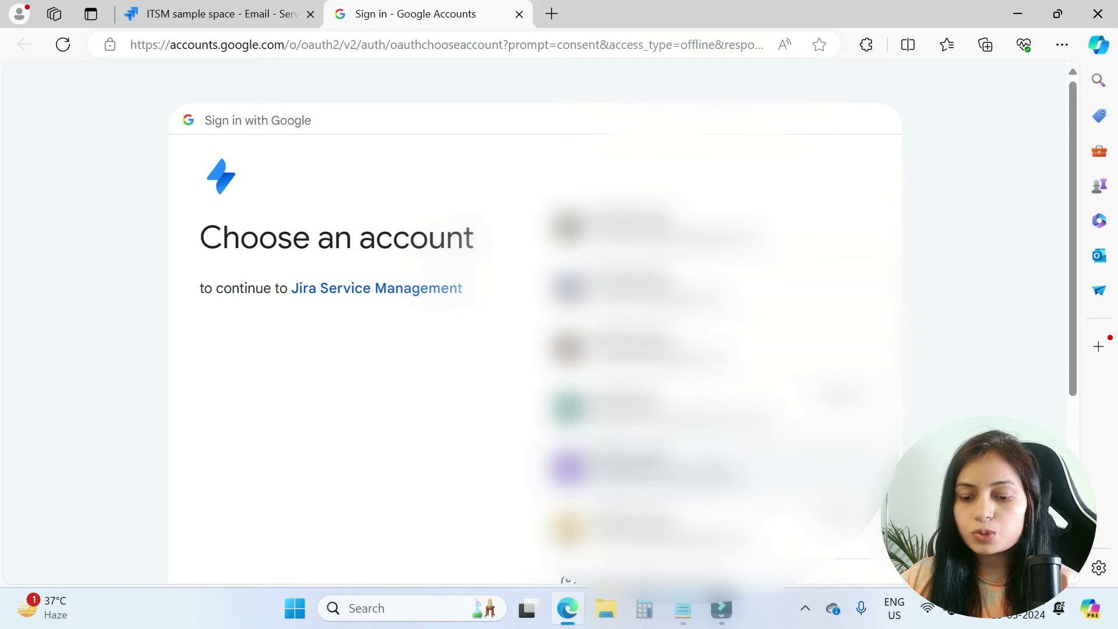
left_click(778, 236)
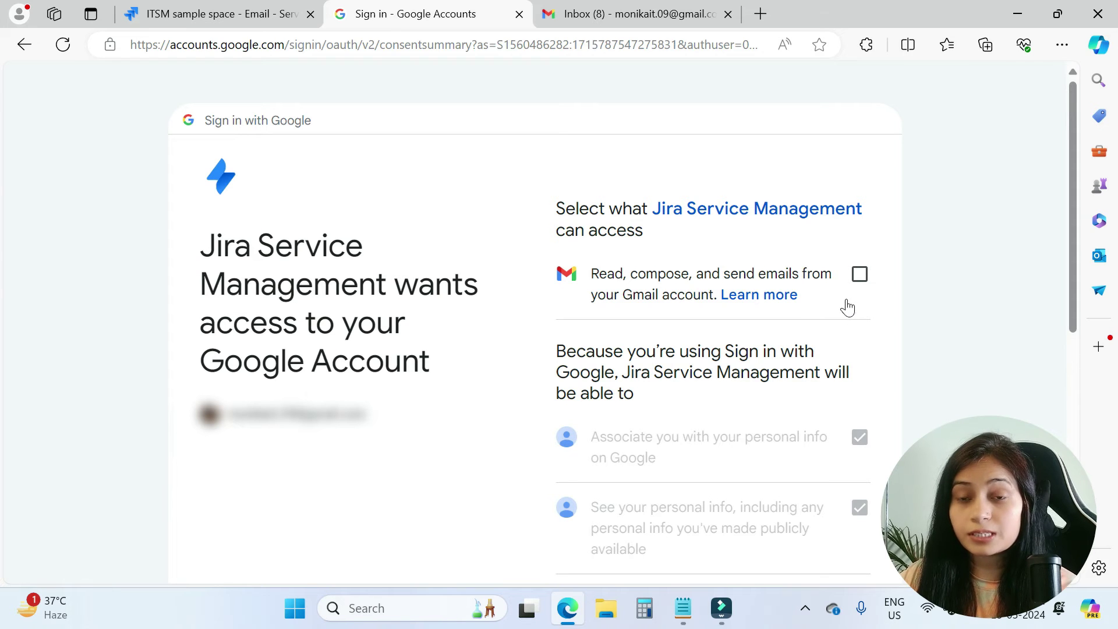
scroll(848, 305, "down", 1)
scroll(844, 219, "down", 1)
left_click(860, 194)
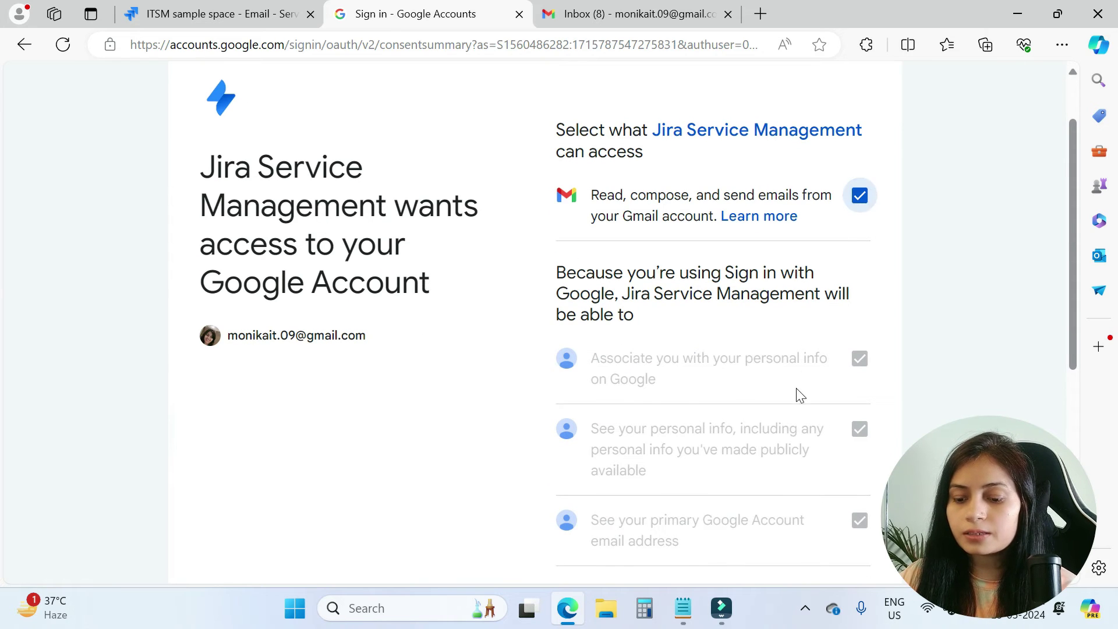
scroll(799, 395, "down", 4)
left_click(730, 508)
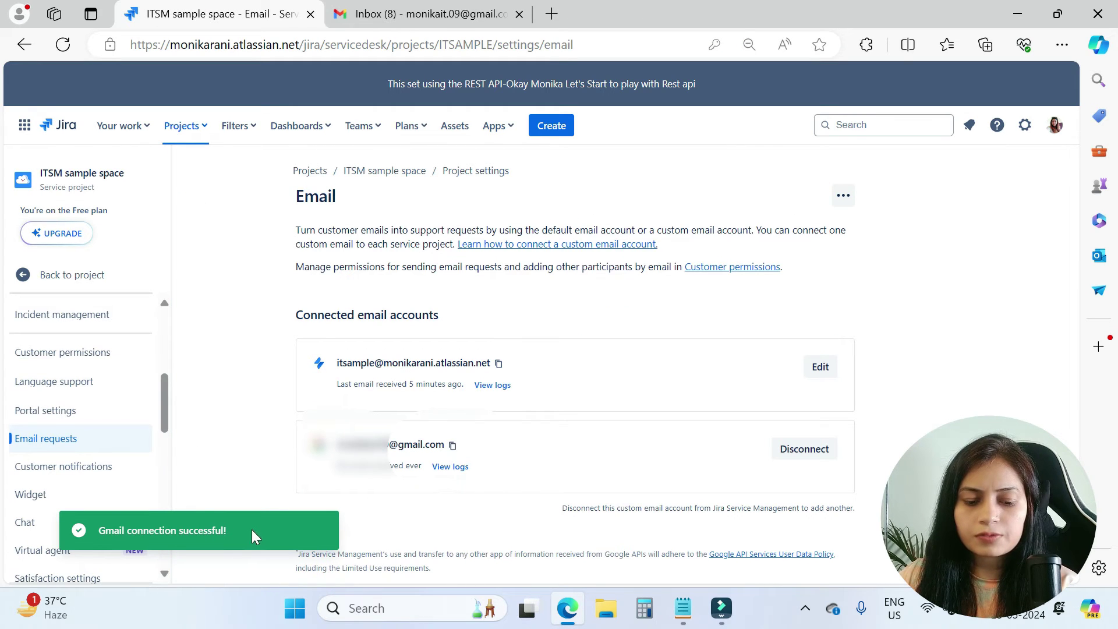
left_click_drag(252, 530, 97, 530)
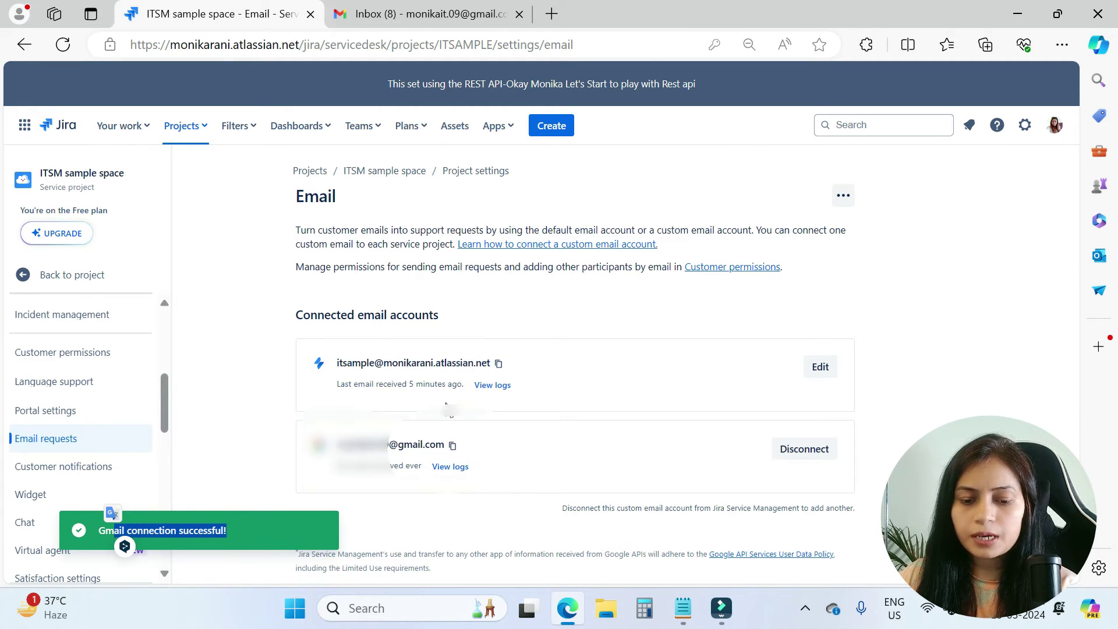
left_click(952, 417)
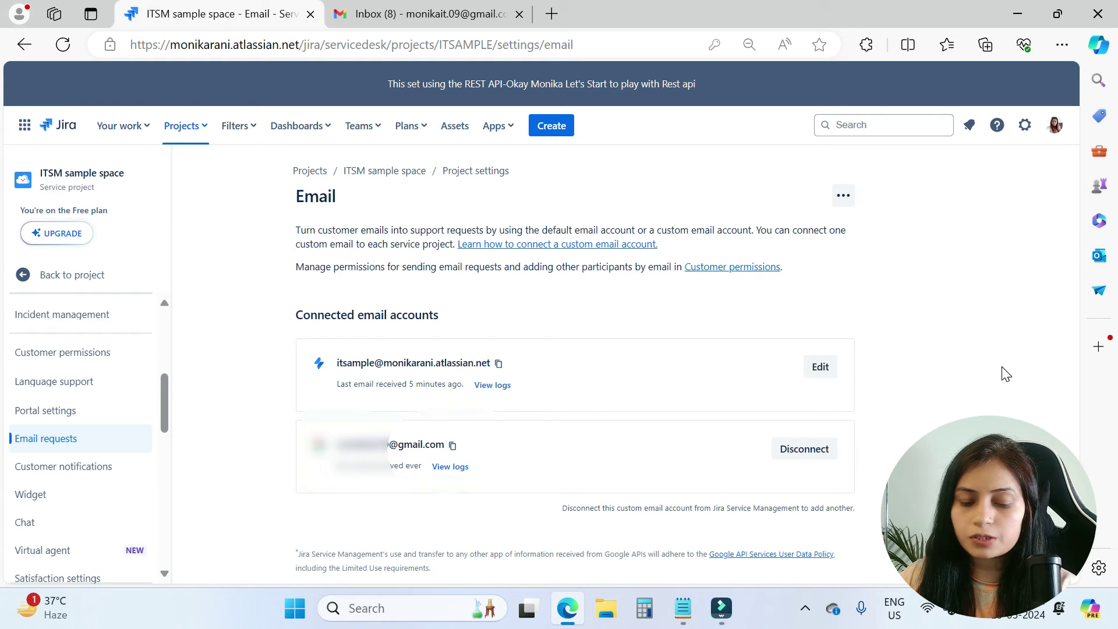
Step: Open the Gmail account's logs and check the Connectivity and Processing log tabs
left_click(449, 467)
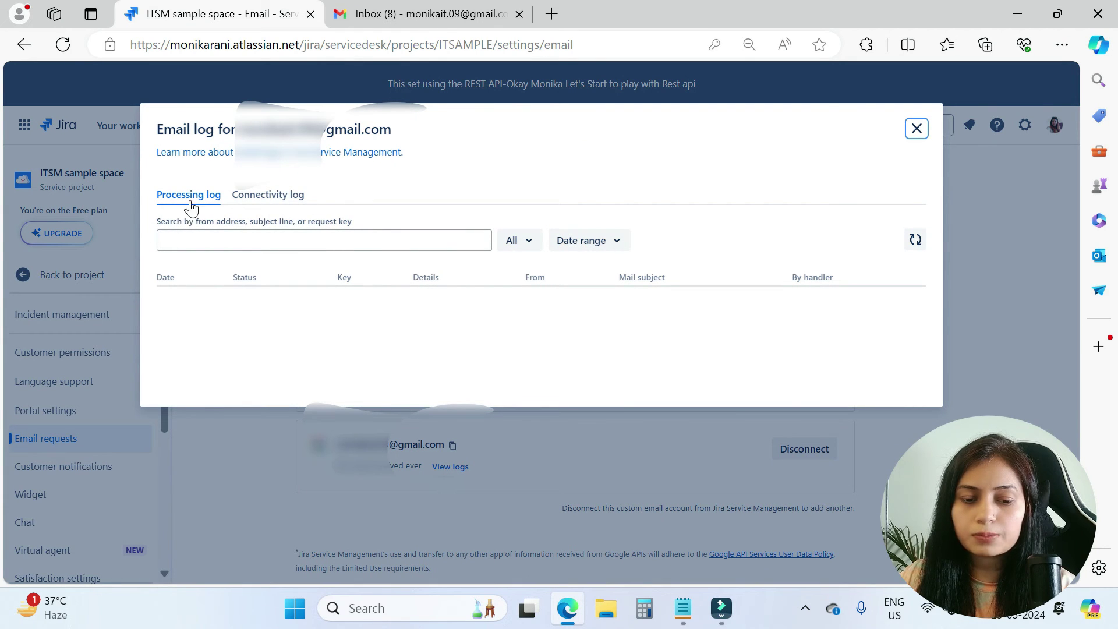
left_click(276, 197)
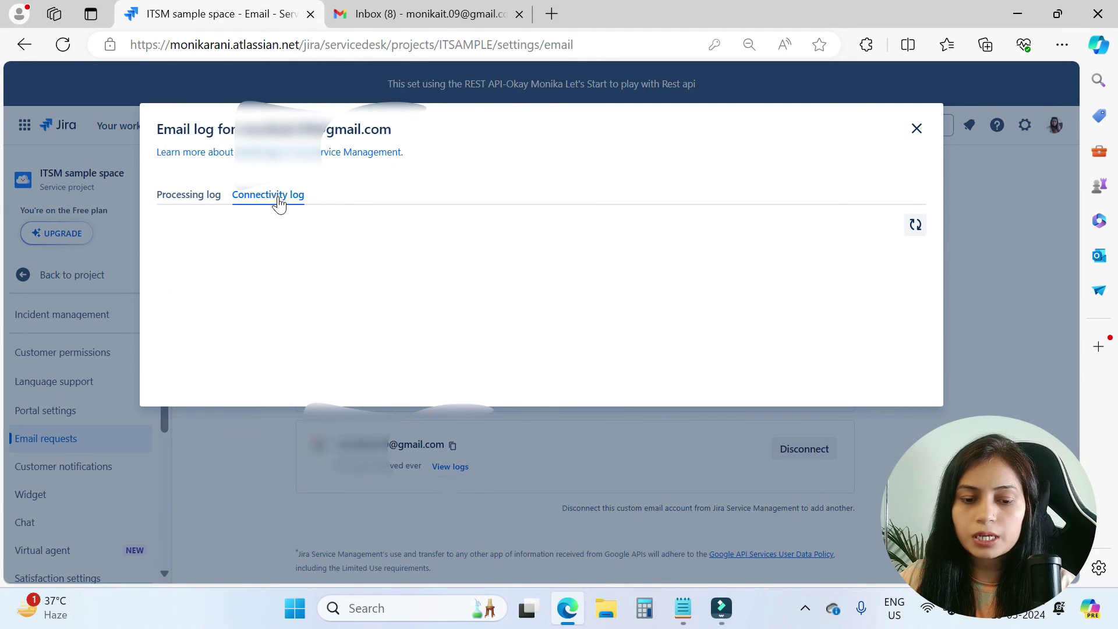
left_click(184, 199)
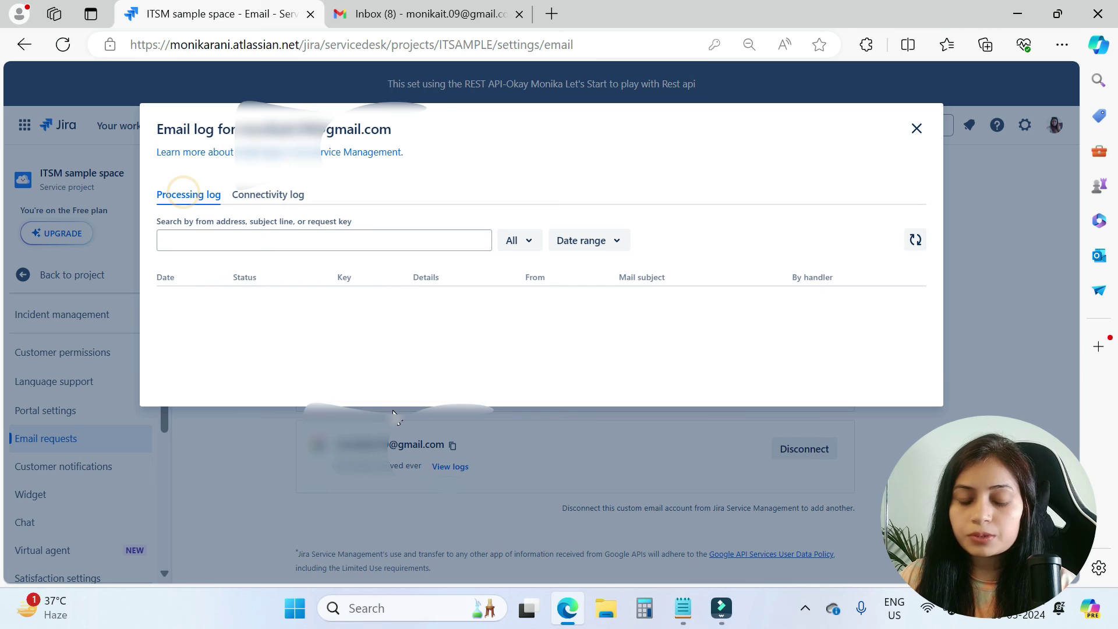